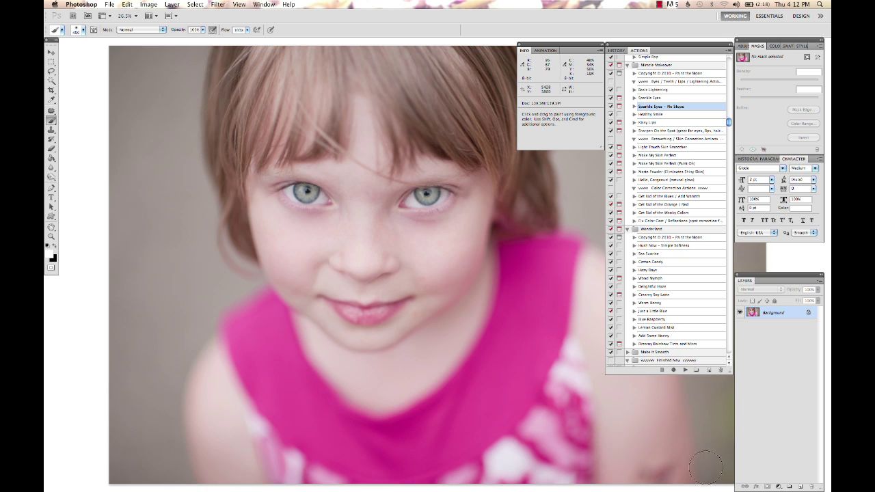
Switch to the Move tool with V
key(v)
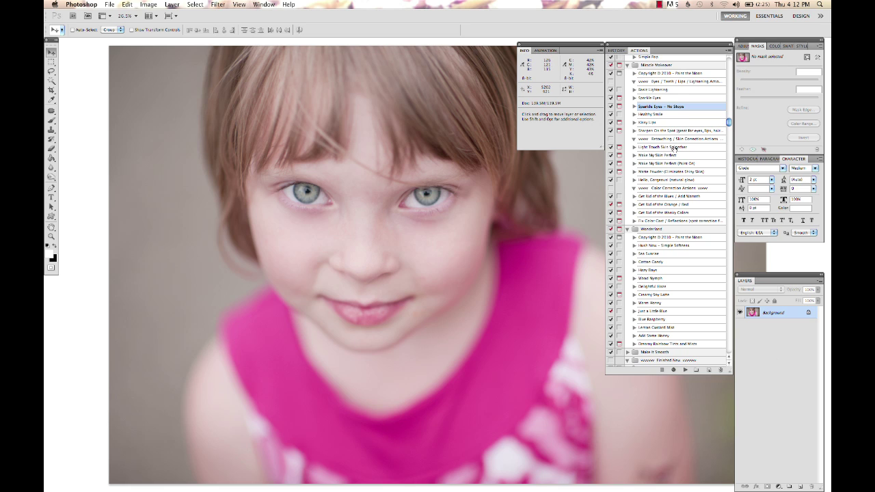
Play Sparkle Eyes, save the Before Sparkle Eyes snapshot, continue past its message, and zoom out
click(685, 370)
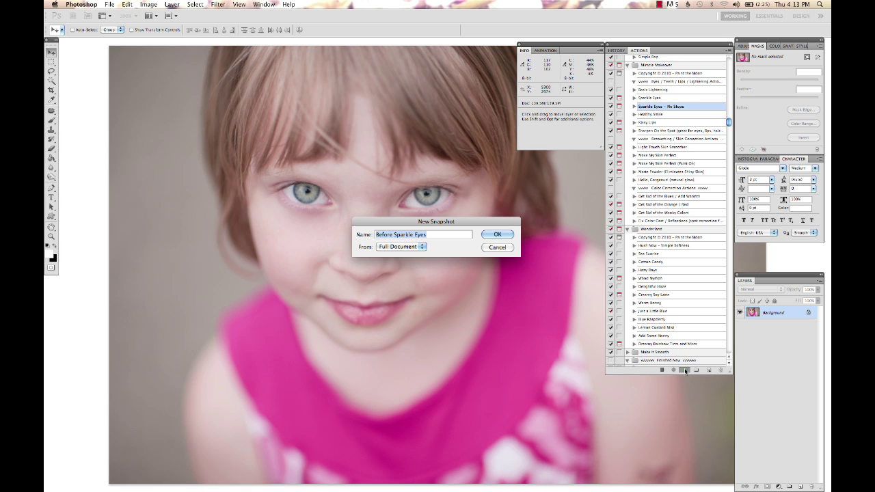
key(Return)
key(Return)
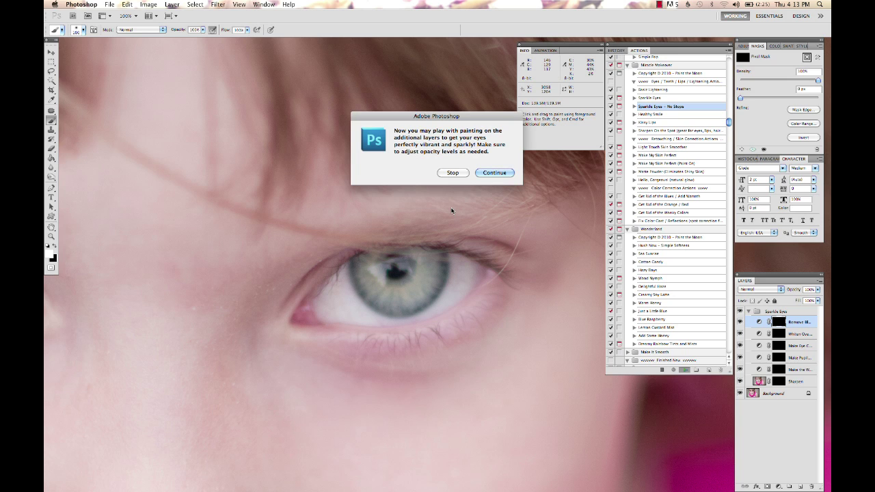
key(Return)
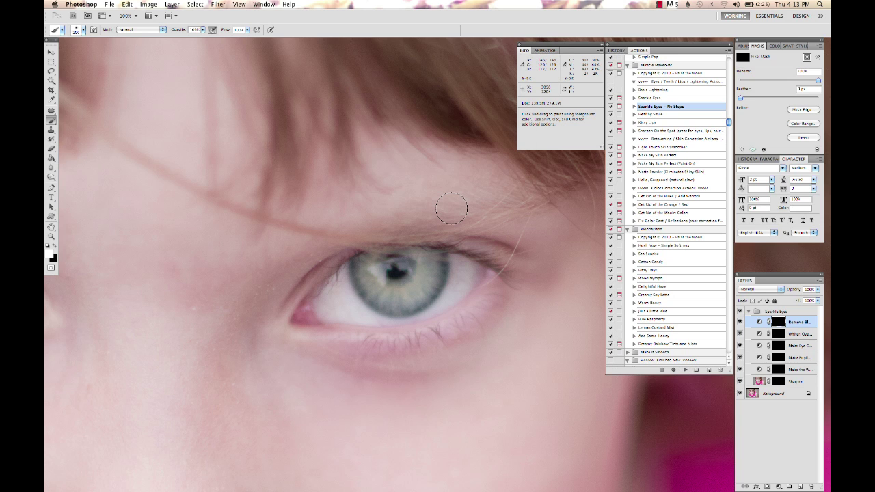
scroll(451, 209, down, 3)
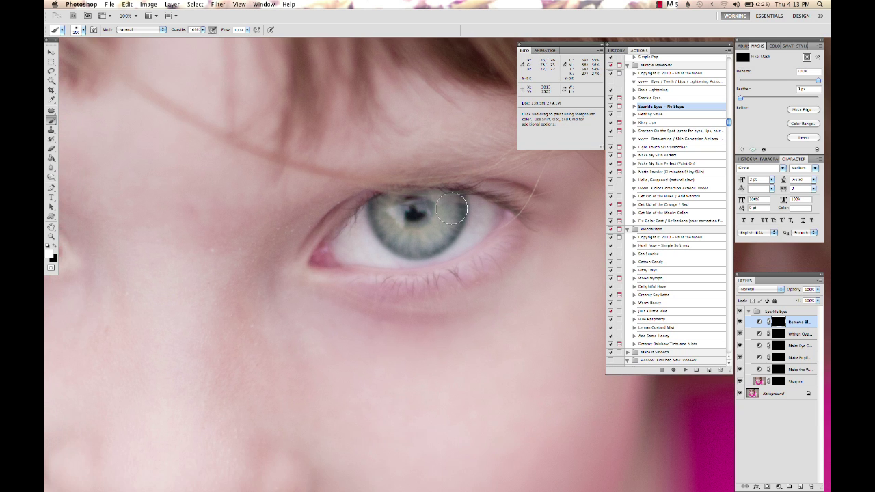
key(super+minus)
key(super+minus)
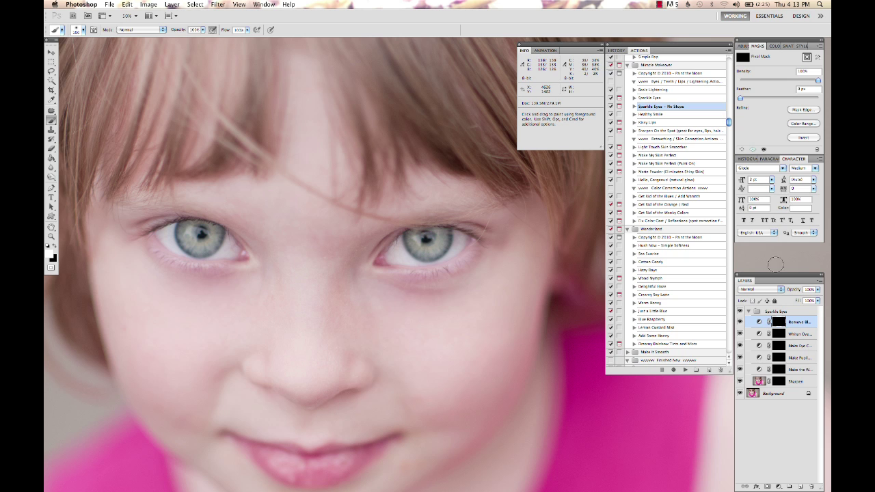
Float and enlarge the Layers panel, then select Whiten Overall and lower its opacity
drag(775, 275, 671, 249)
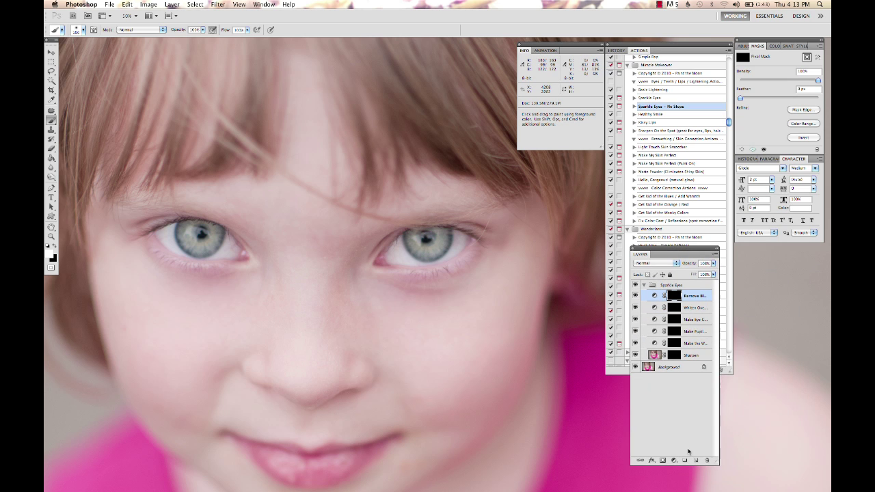
drag(716, 461, 796, 473)
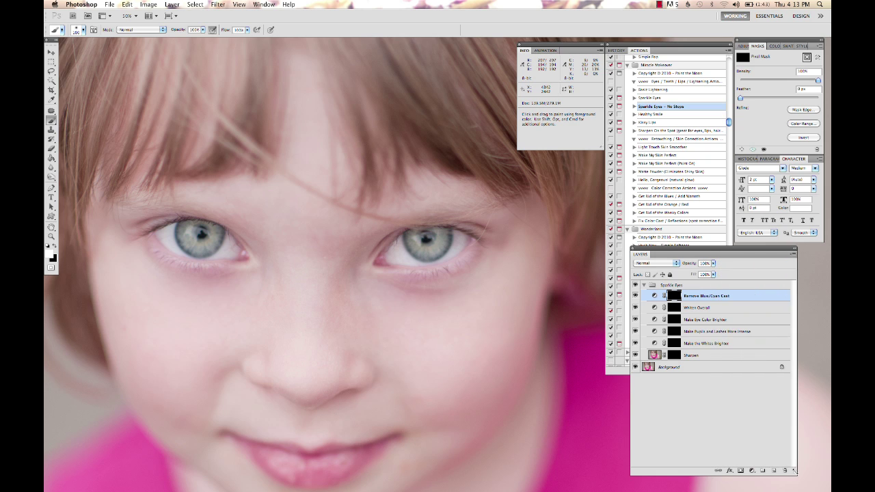
click(675, 309)
click(713, 263)
drag(704, 270, 691, 270)
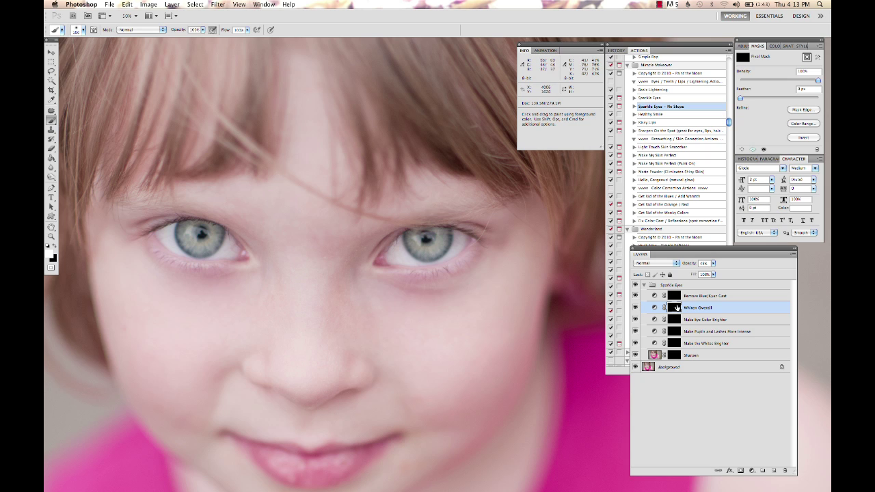
Drop Whiten Overall to 18% and paint it onto both eyes with a 700 brush
drag(693, 269, 683, 269)
key(bracketright)
key(bracketright)
key(bracketright)
key(bracketright)
key(bracketright)
key(bracketright)
key(bracketright)
key(bracketright)
key(bracketleft)
key(bracketleft)
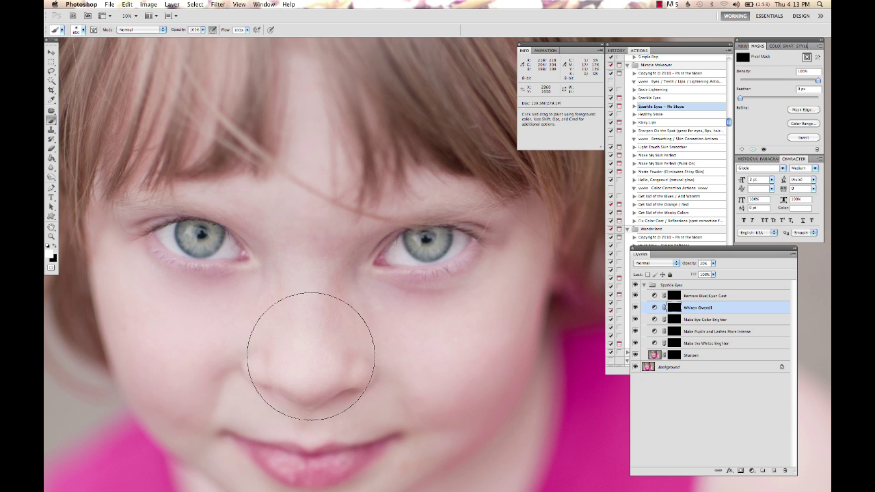
key(bracketleft)
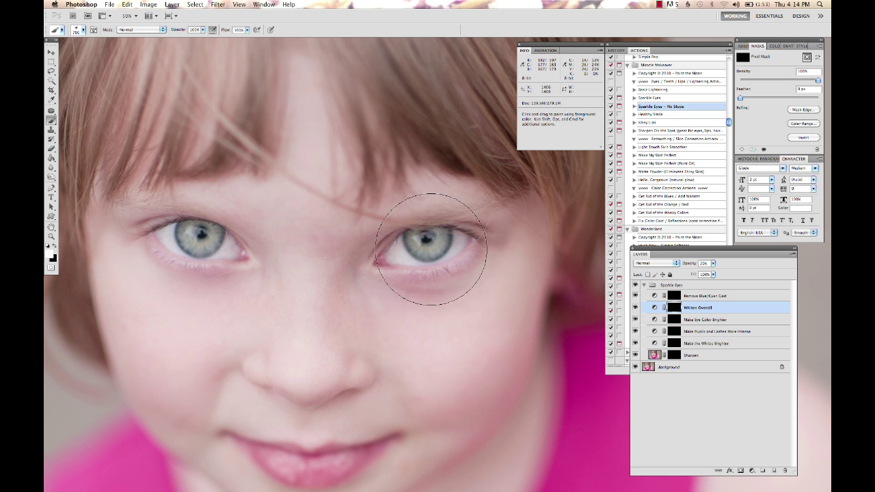
click(502, 263)
click(200, 240)
Compare the whitening on the full photo and settle Whiten Overall opacity at 41%
drag(687, 263, 717, 273)
key(super+minus)
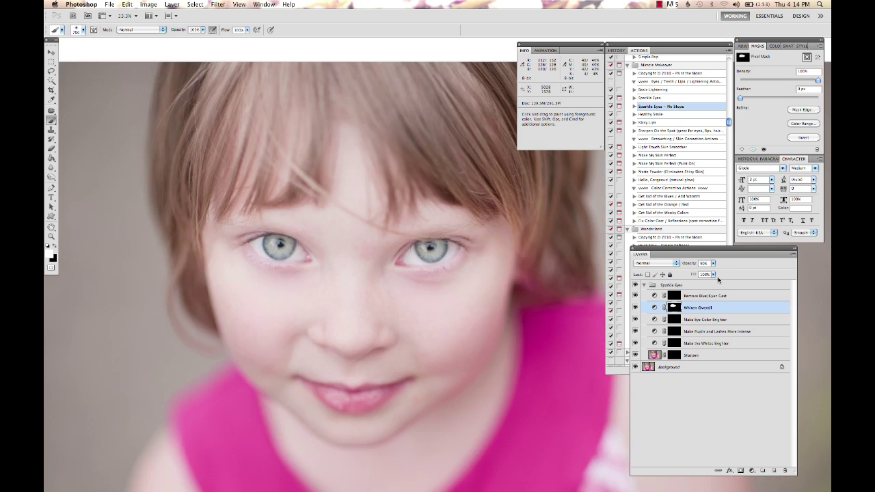
key(super+minus)
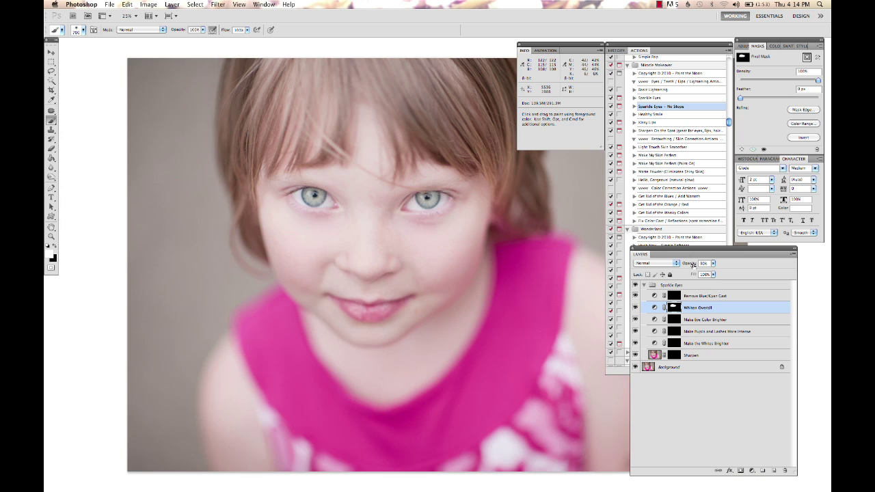
drag(693, 264, 679, 266)
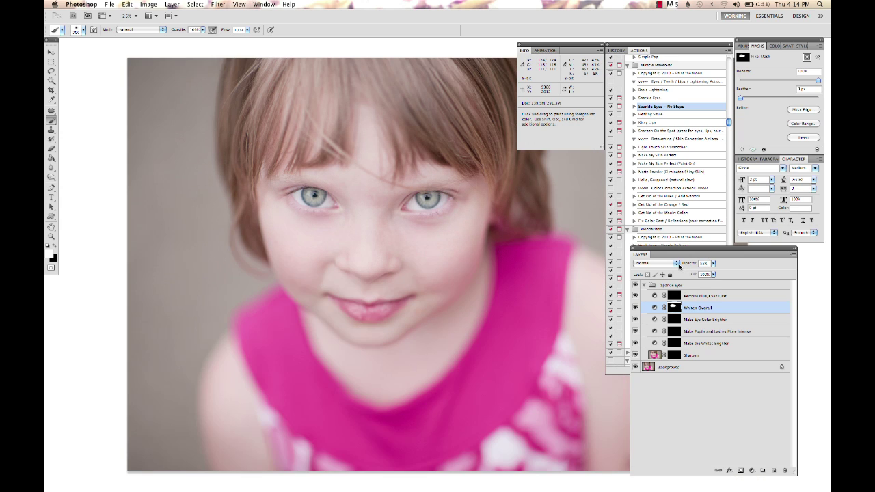
click(635, 308)
click(635, 308)
drag(686, 265, 690, 264)
text(41)
key(Return)
Compare the whitening, then select Make Eye Color Brighter, set the brush and zoom into the face
click(636, 309)
click(636, 308)
click(677, 321)
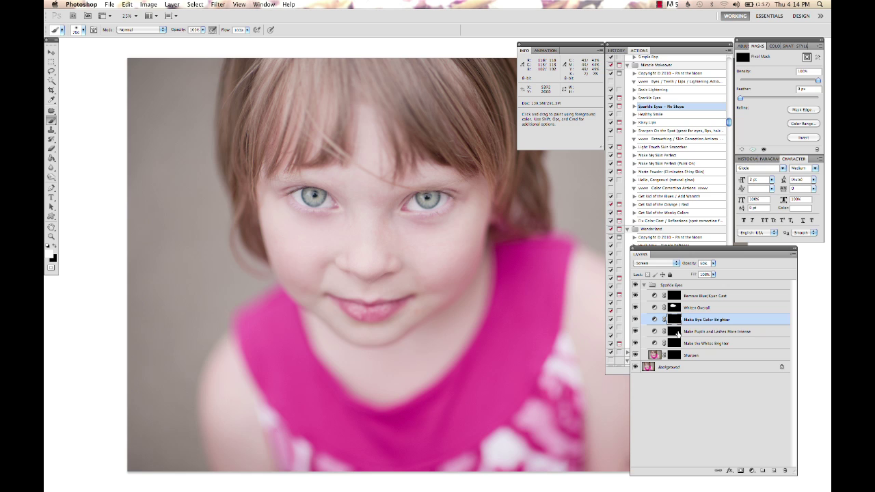
right_click(472, 244)
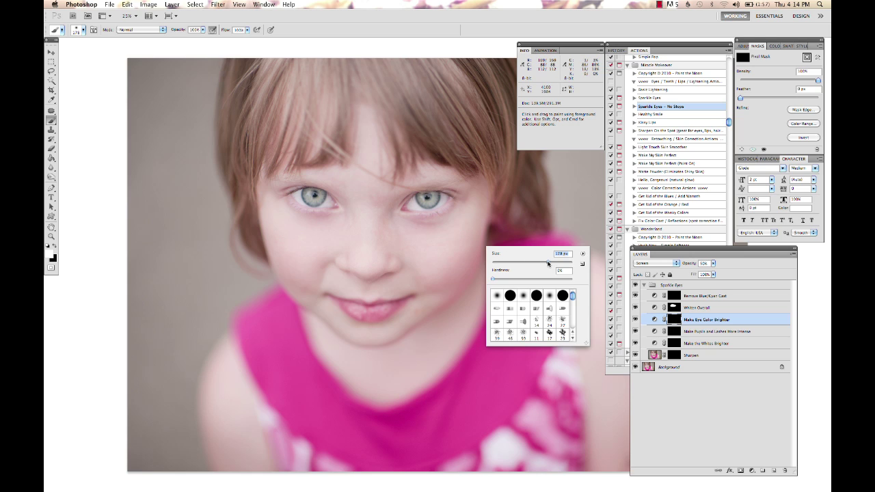
click(676, 321)
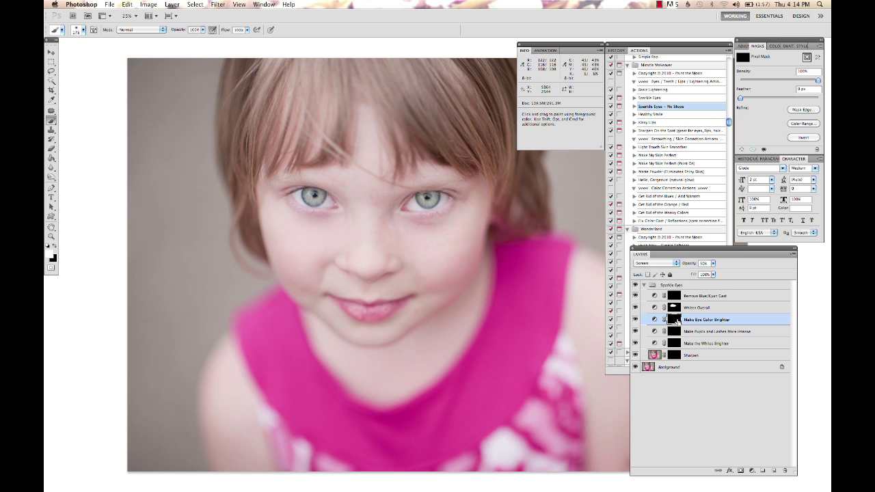
key(super+equal)
key(super+equal)
key(super+equal)
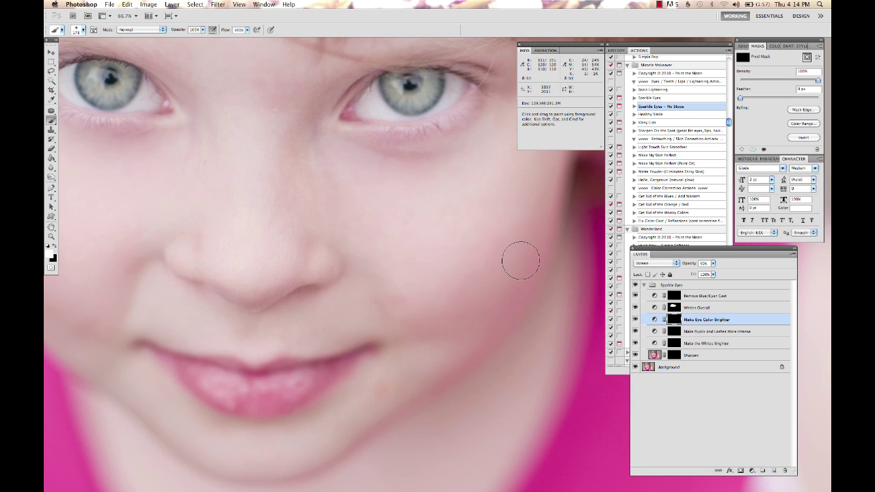
Paint the brightening over the left and right irises
scroll(455, 205, left, 5)
scroll(455, 205, up, 2)
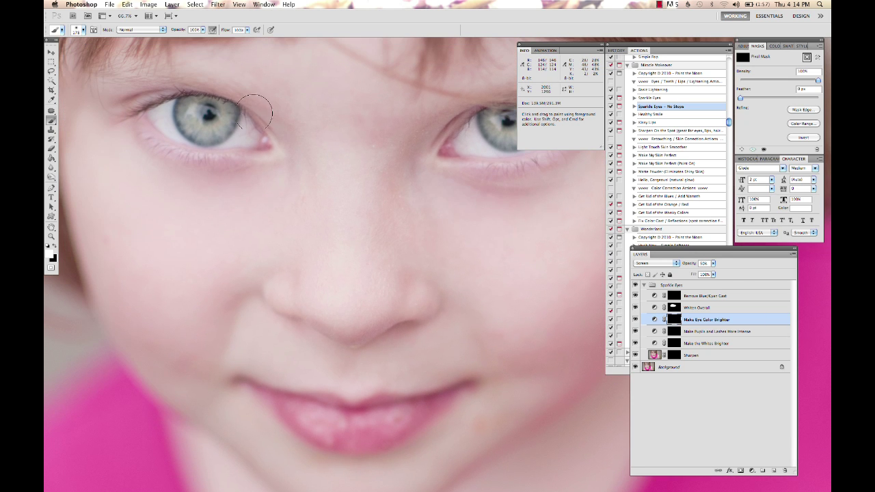
drag(197, 118, 217, 120)
scroll(360, 172, right, 3)
drag(458, 124, 453, 130)
Select Make Pupils and Lashes More Intense and set the brush to about 91 px
click(680, 332)
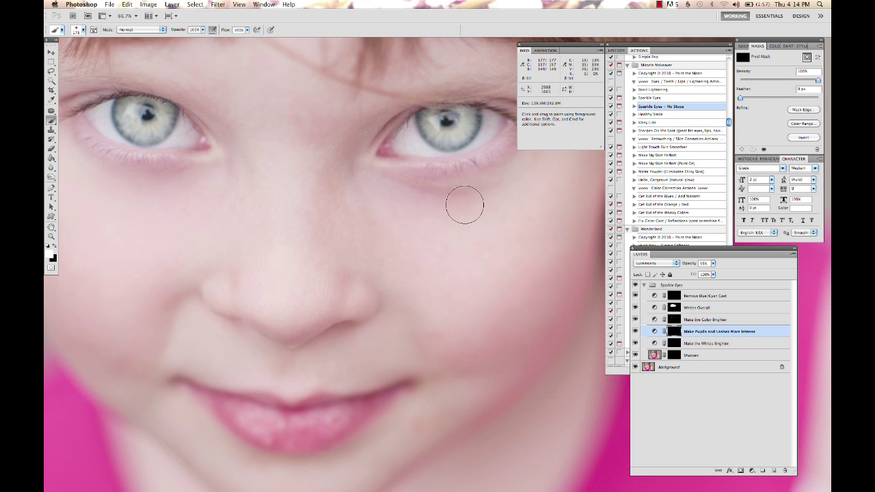
key(super+minus)
right_click(500, 262)
drag(566, 275, 528, 276)
key(Return)
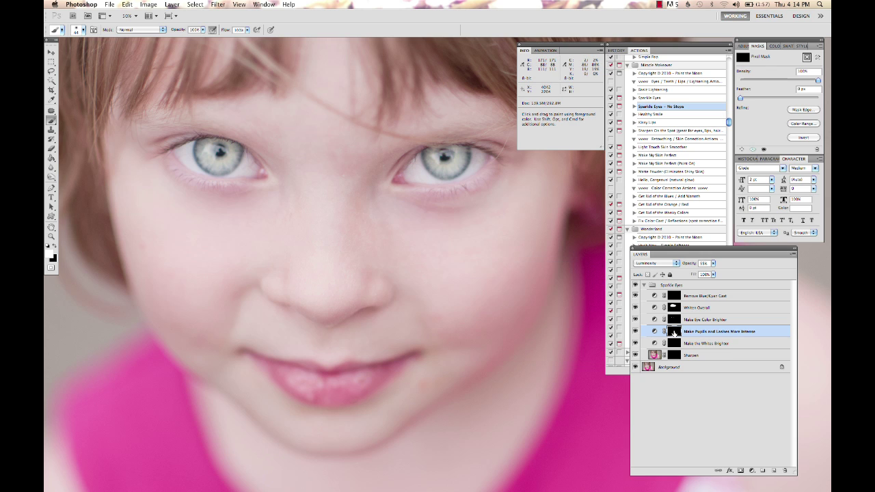
right_click(482, 252)
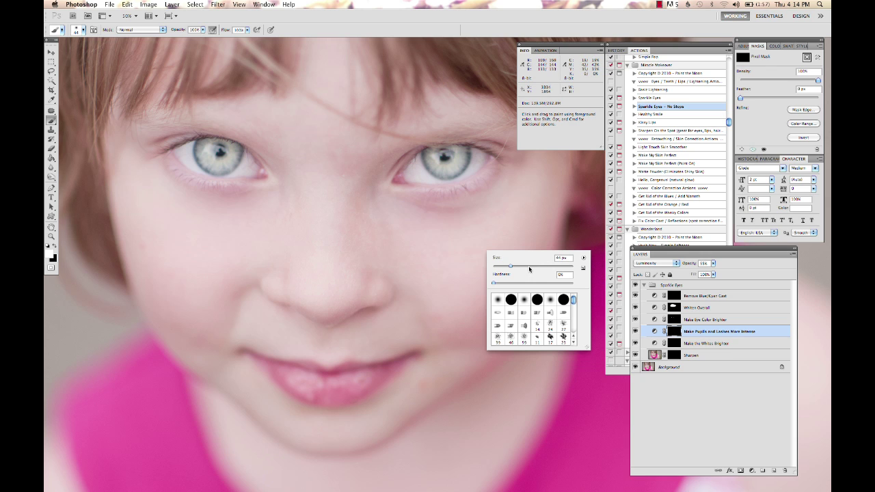
click(531, 268)
key(Return)
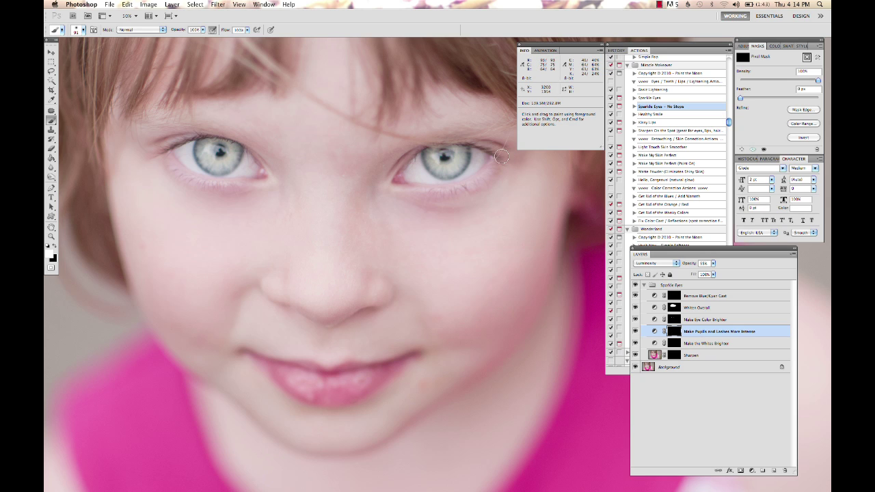
Paint the intensity onto both eyes' lashes, pupils and iris rims, settling opacity near 33%
mouse_move(509, 156)
mouse_down()
mouse_move(458, 140)
mouse_move(408, 160)
mouse_up()
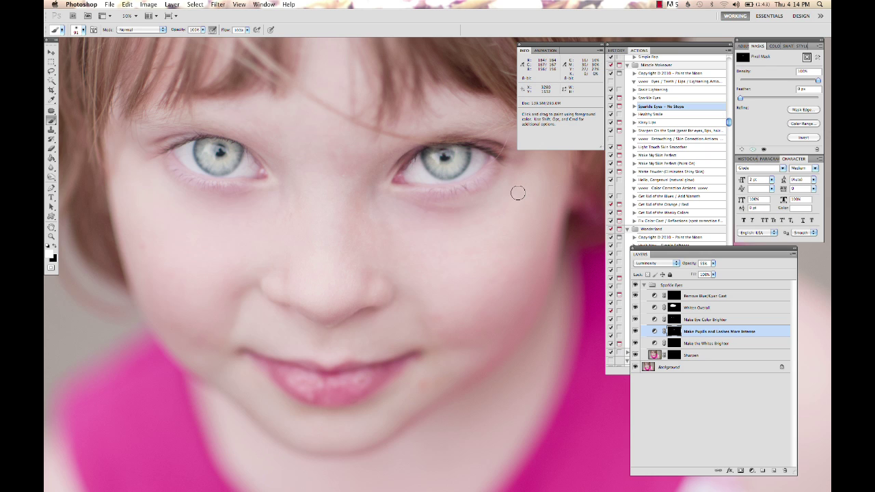
drag(692, 265, 678, 270)
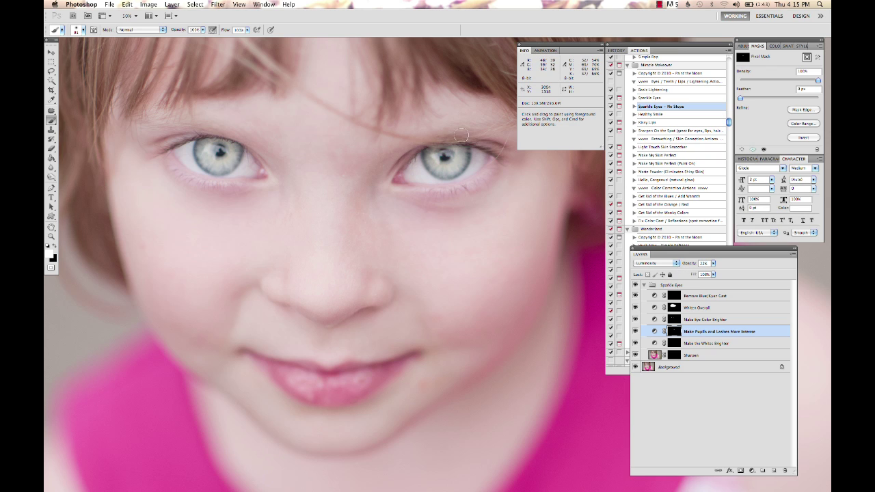
mouse_move(429, 167)
mouse_down()
mouse_move(462, 165)
mouse_move(467, 154)
mouse_move(445, 158)
mouse_up()
mouse_move(214, 154)
mouse_down()
mouse_move(222, 149)
mouse_move(169, 153)
mouse_move(163, 145)
mouse_move(220, 138)
mouse_up()
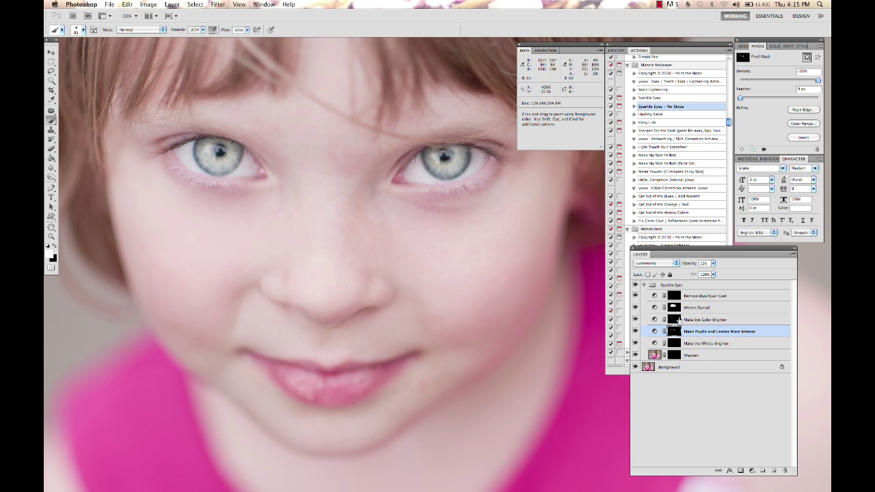
drag(687, 266, 683, 266)
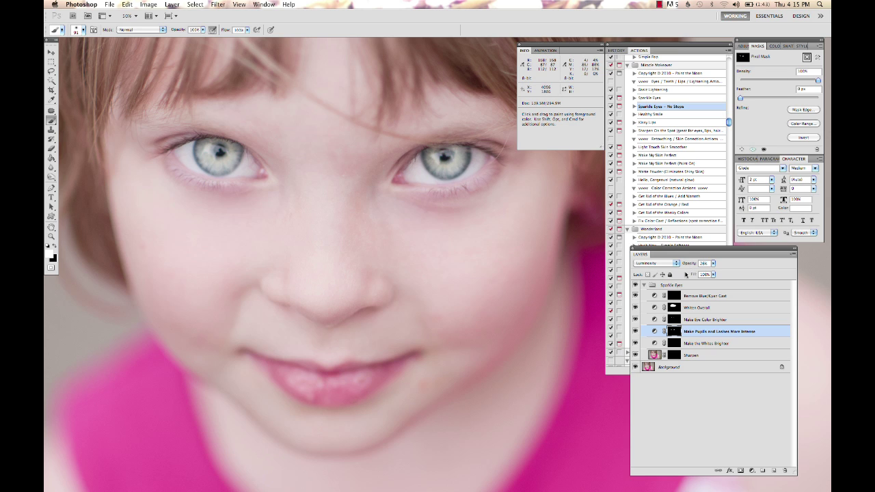
Lower Make Eye Color Brighter to about 37% opacity, then select Make the Whites Brighter
click(675, 322)
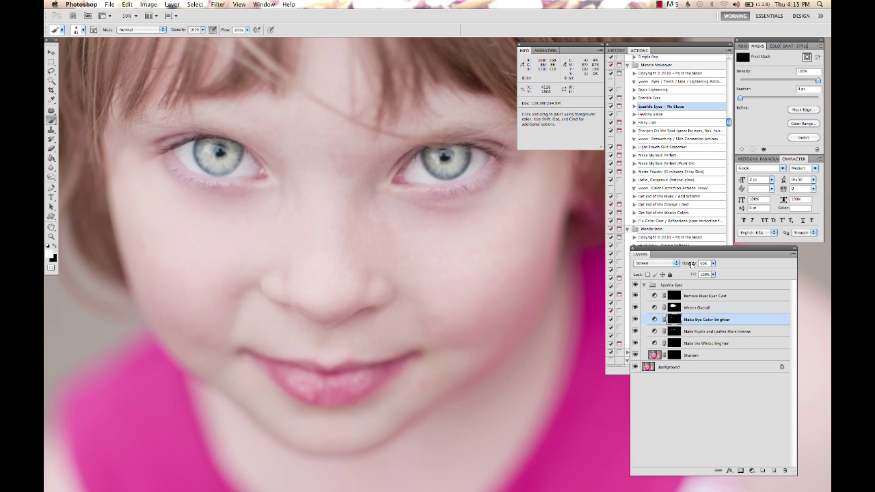
drag(692, 265, 683, 276)
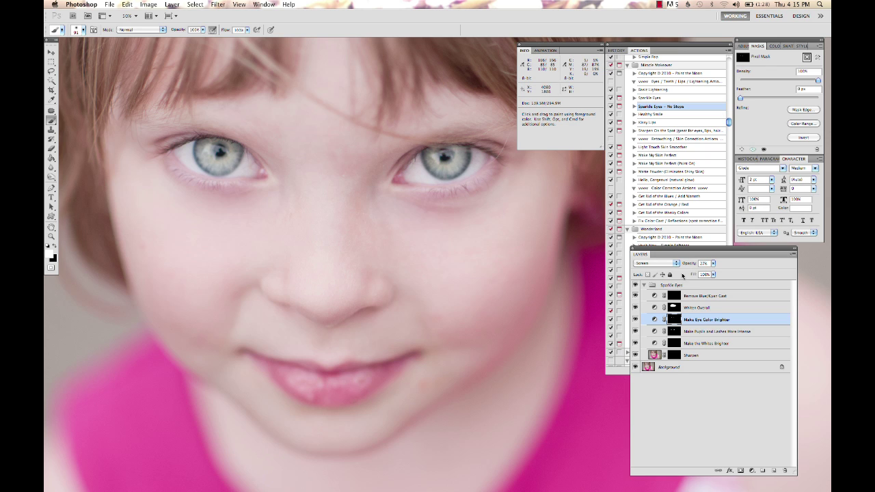
click(676, 346)
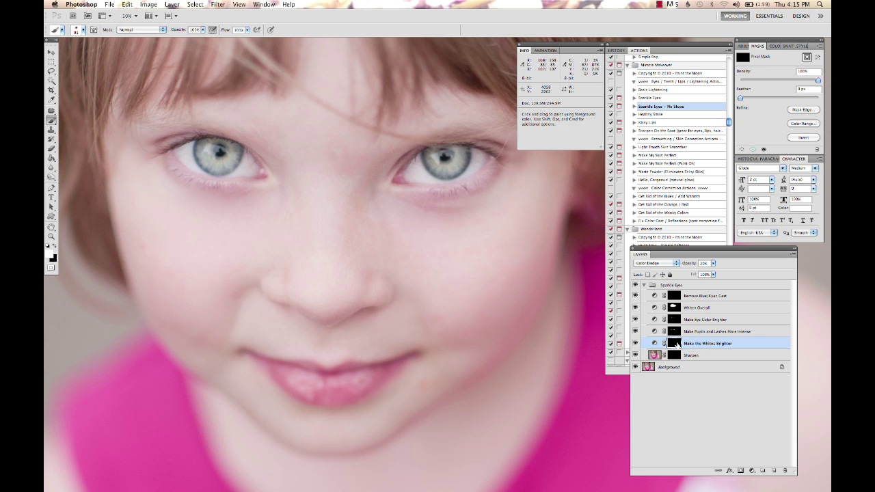
Paint the Sharpen layer over both eyes' lashes, iris and lower lid, raising it to about 71%
click(674, 356)
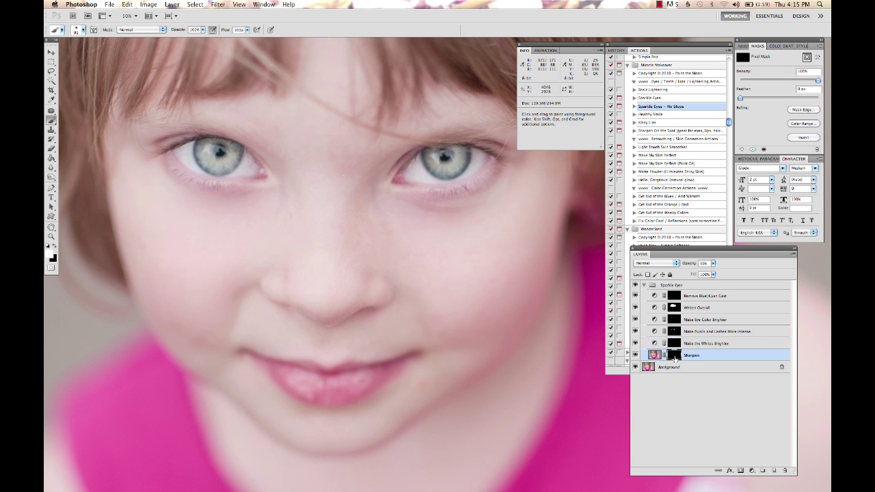
right_click(479, 252)
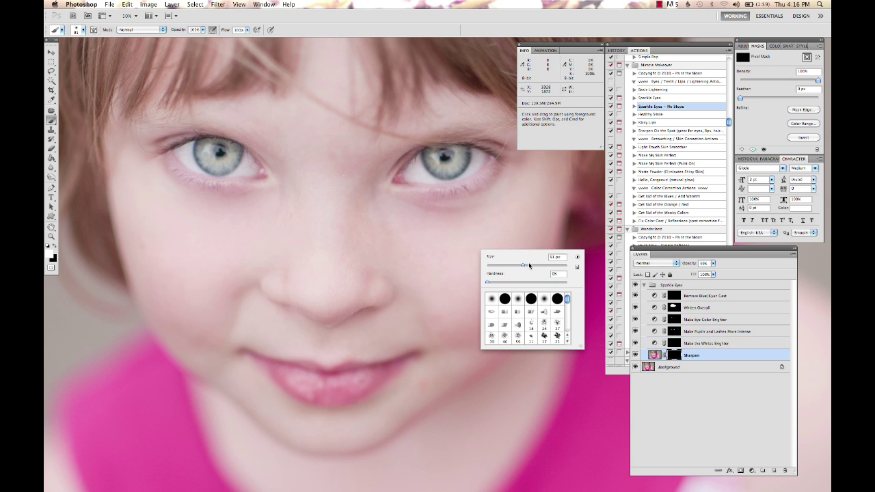
click(431, 149)
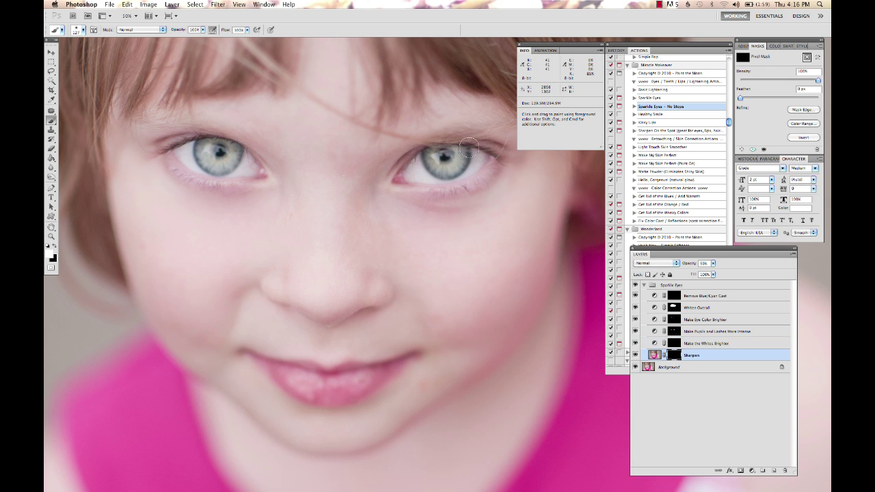
mouse_move(468, 147)
mouse_down()
mouse_move(508, 157)
mouse_move(504, 167)
mouse_move(490, 163)
mouse_move(474, 189)
mouse_move(430, 191)
mouse_move(440, 190)
mouse_move(426, 159)
mouse_move(442, 176)
mouse_move(452, 155)
mouse_up()
mouse_move(217, 152)
mouse_down()
mouse_move(198, 141)
mouse_move(233, 156)
mouse_move(231, 142)
mouse_up()
drag(166, 153, 206, 181)
mouse_move(685, 268)
mouse_down()
mouse_move(695, 267)
mouse_move(682, 269)
mouse_up()
click(643, 286)
Zoom out to the whole photo, raise Sparkle Eyes group to 100%, and toggle it to compare
key(super+0)
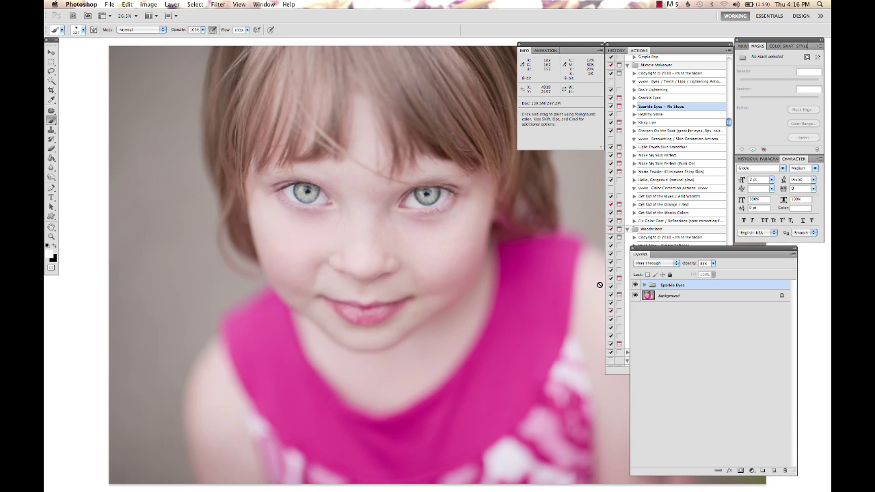
key(super+minus)
key(super+minus)
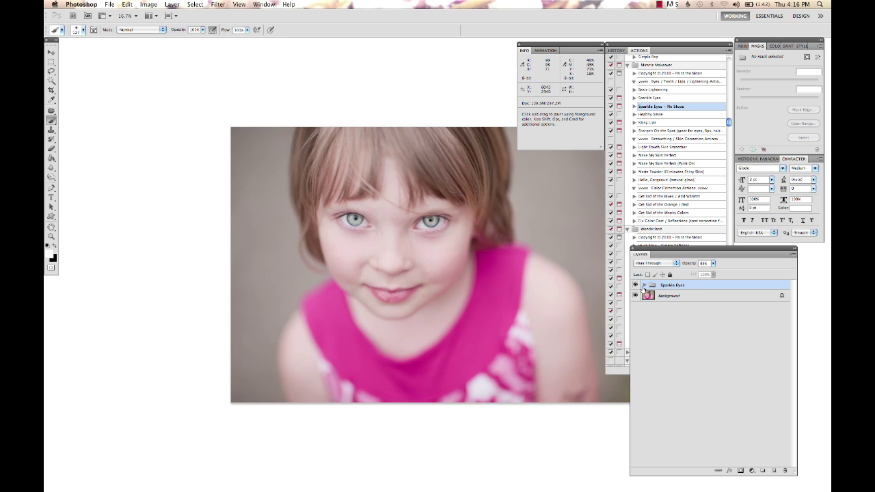
drag(688, 265, 739, 272)
click(636, 288)
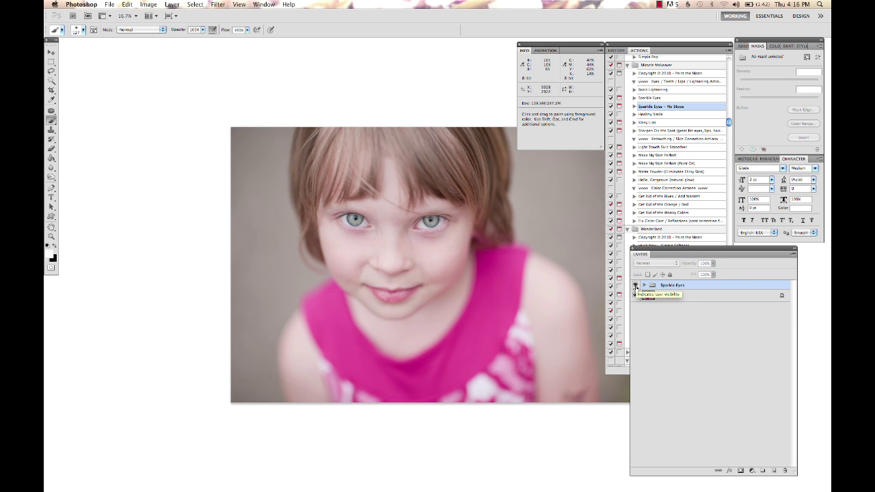
click(635, 286)
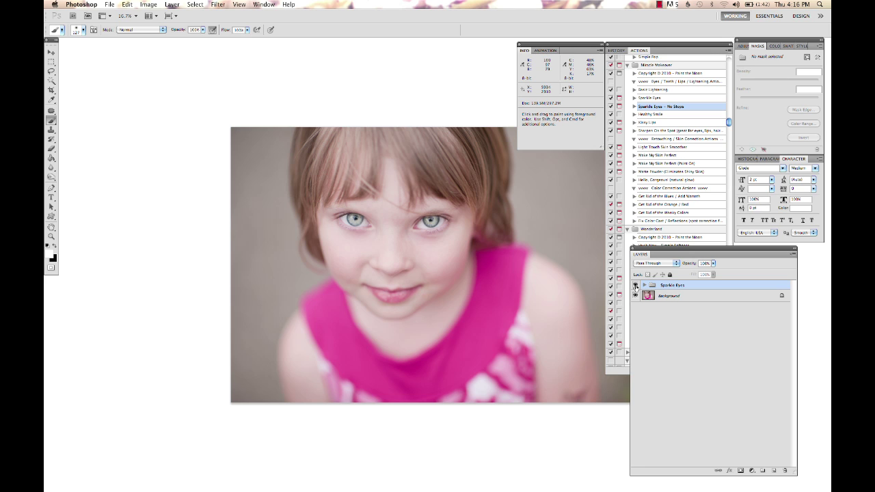
click(635, 286)
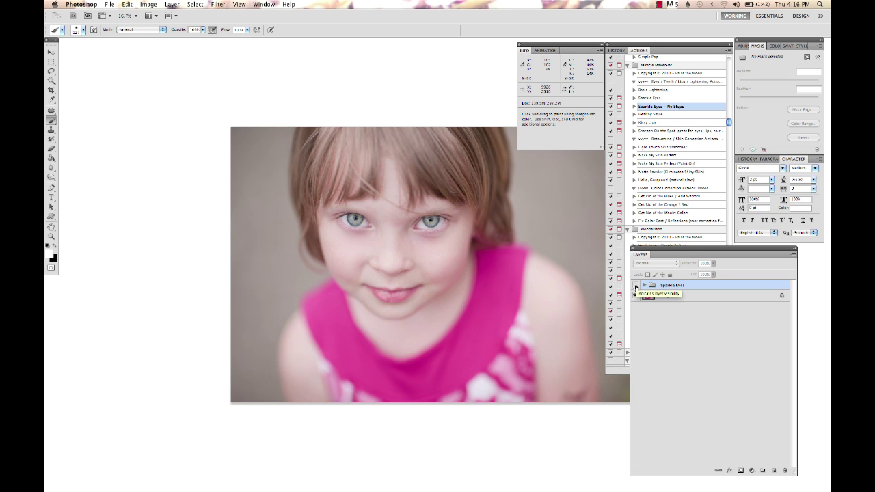
click(635, 287)
Lower the Sparkle Eyes group opacity to about 48%, collapse it, and compare before/after
click(644, 284)
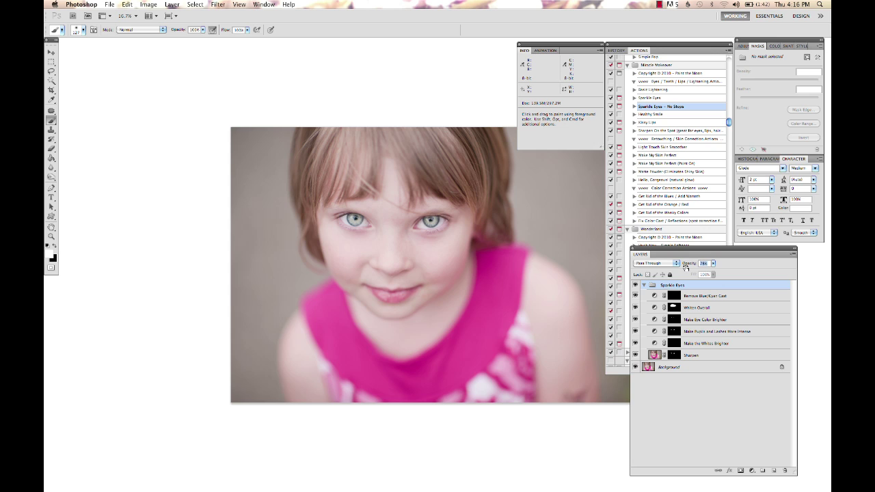
drag(686, 267, 674, 272)
click(643, 286)
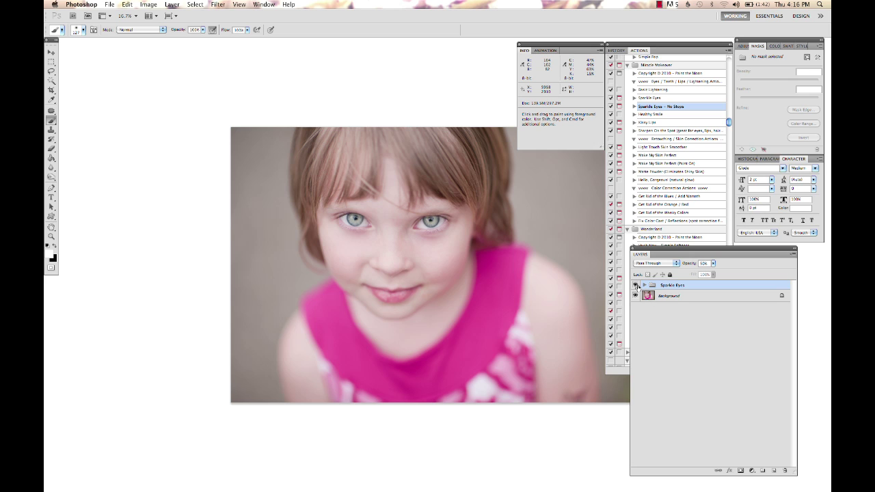
click(636, 285)
click(636, 285)
Flatten the image into the Background layer and shift the Layers panel slightly right
right_click(674, 295)
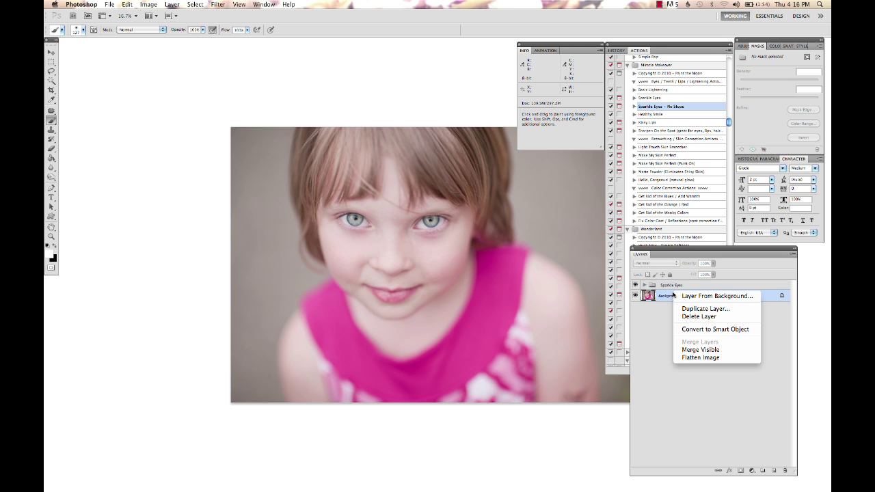
click(692, 358)
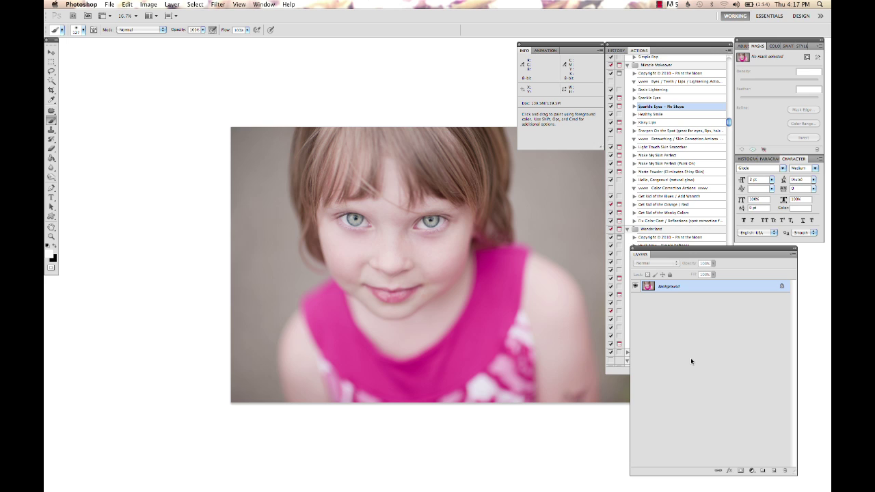
drag(651, 252, 677, 249)
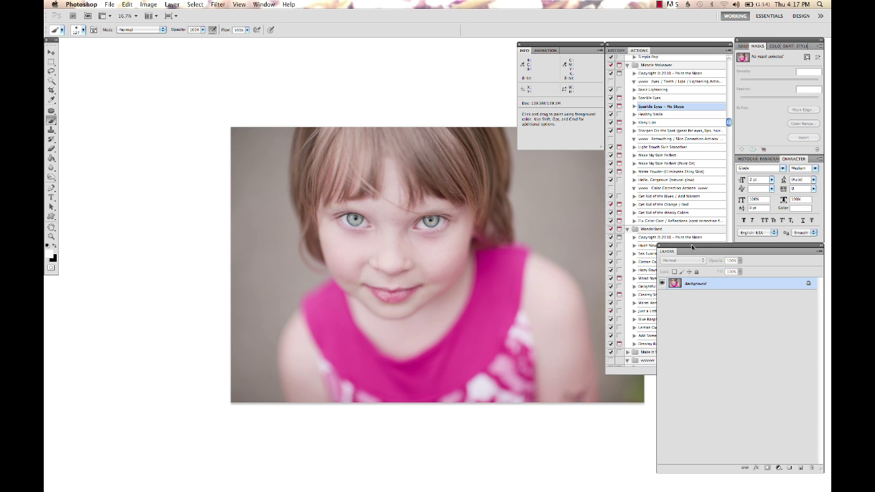
drag(688, 249, 688, 251)
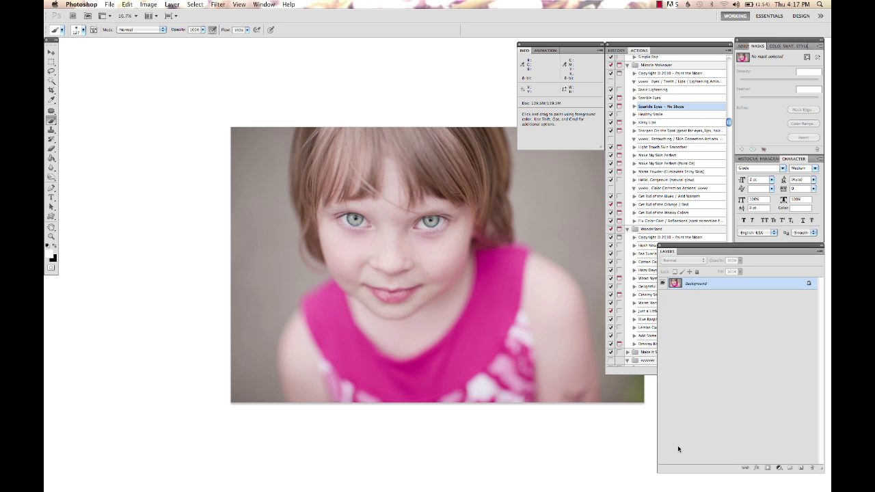